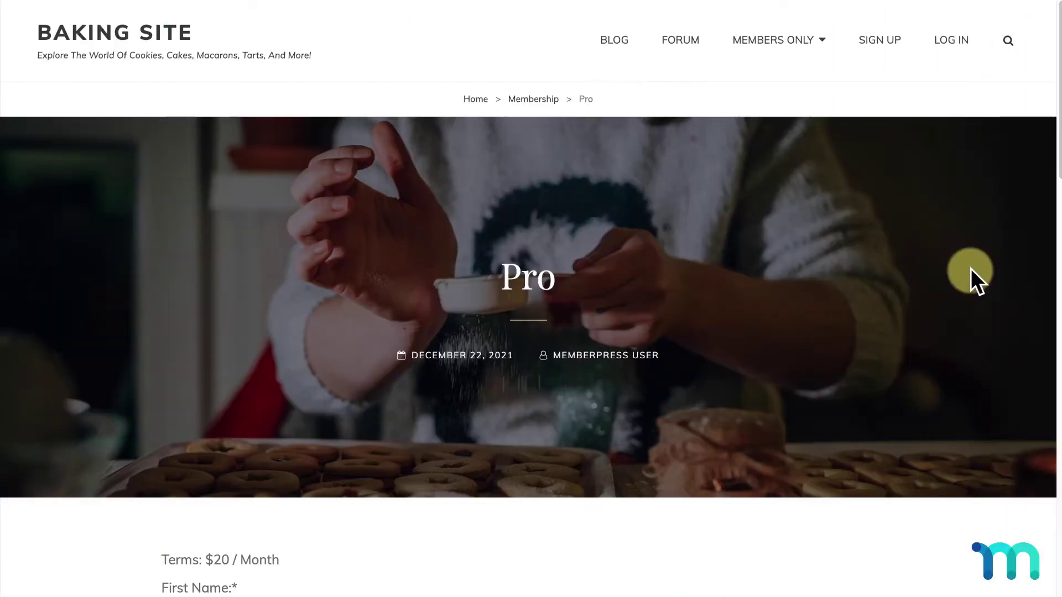
Step: Enter the member's first name, last name and username on the signup form
{"action": "scroll", "coordinate": [971, 267], "scroll_direction": "down", "scroll_amount": 8}
{"action": "scroll", "coordinate": [971, 267], "scroll_direction": "down", "scroll_amount": 1}
{"action": "left_click", "coordinate": [818, 140]}
{"action": "type", "text": "Jane"}
{"action": "key", "text": "Tab"}
{"action": "type", "text": "Doe"}
Step: Enter the member's e-mail address and the account password
{"action": "key", "text": "Tab"}
{"action": "type", "text": "janedoe_12"}
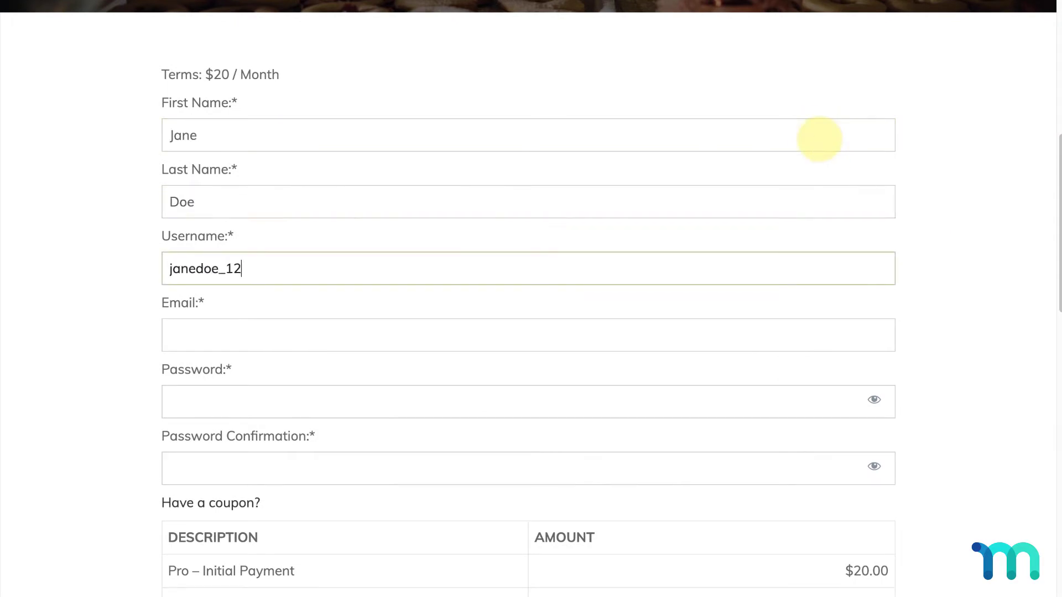
{"action": "key", "text": "Tab"}
{"action": "type", "text": "janedoe_12@test.com"}
{"action": "key", "text": "Tab"}
{"action": "type", "text": "test123"}
Step: Enter the cardholder's name and start entering the card number
{"action": "key", "text": "Tab"}
{"action": "type", "text": "test123"}
{"action": "scroll", "coordinate": [819, 138], "scroll_direction": "down", "scroll_amount": 8}
{"action": "left_click", "coordinate": [609, 348]}
{"action": "type", "text": "Jane Doe"}
{"action": "key", "text": "Tab"}
{"action": "type", "text": "42424"}
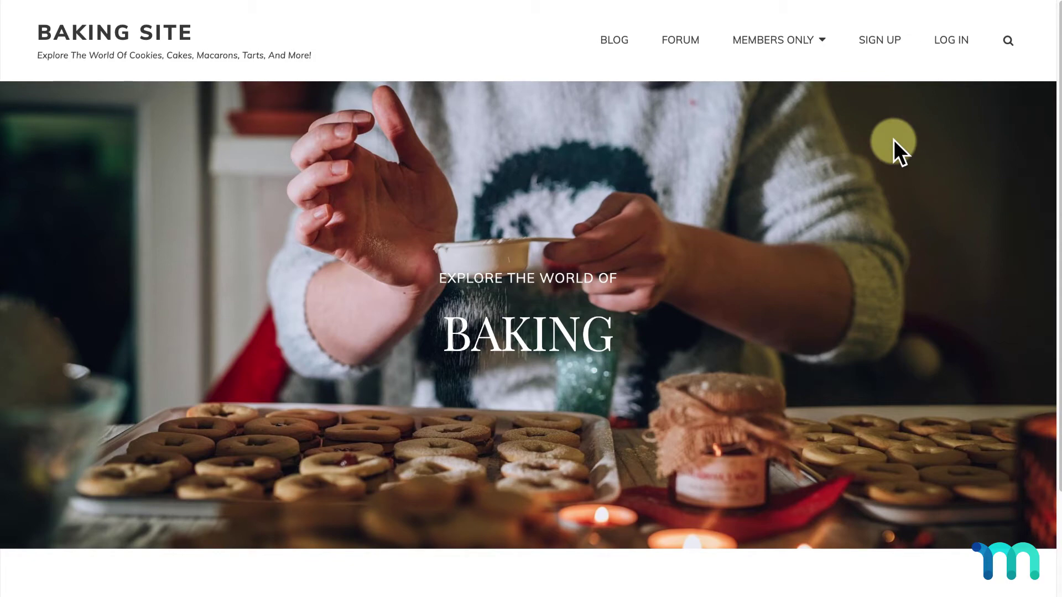
Step: Go to the membership plans page and choose SIGN UP under the Basic plan
{"action": "left_click", "coordinate": [882, 41]}
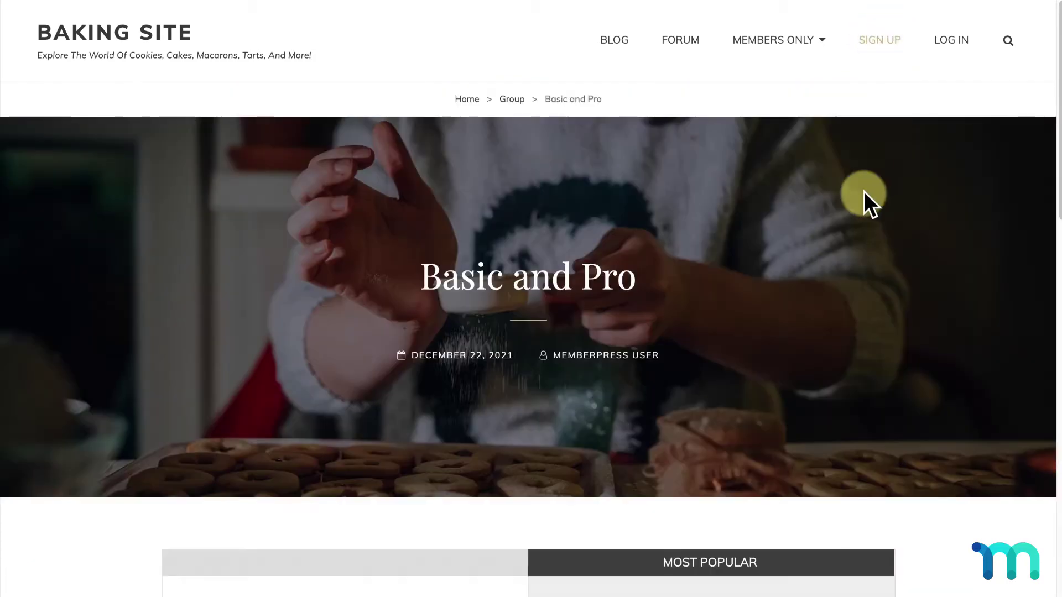
{"action": "scroll", "coordinate": [864, 192], "scroll_direction": "down", "scroll_amount": 9}
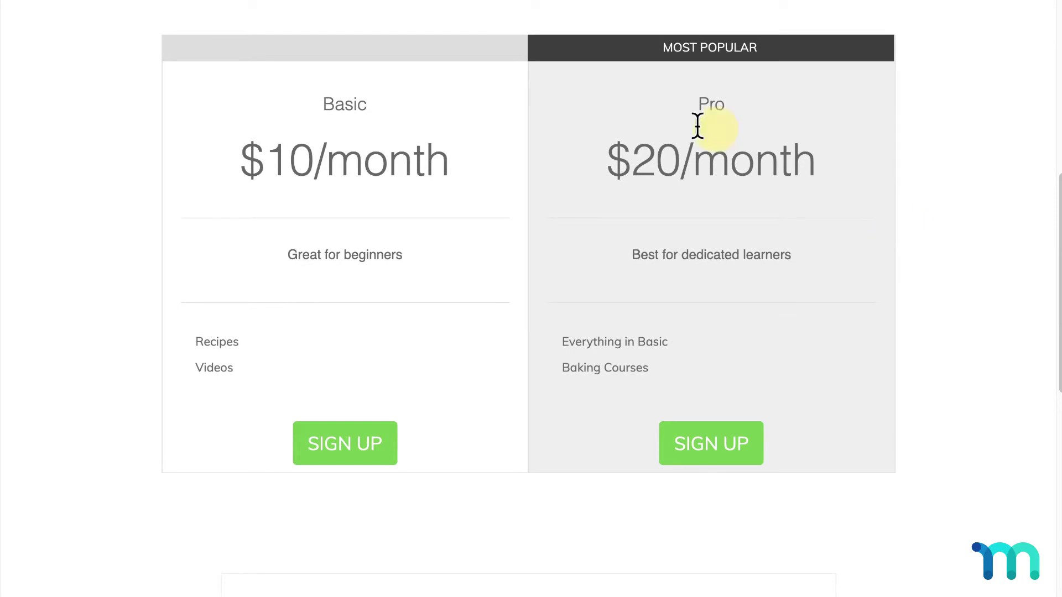
{"action": "left_click", "coordinate": [369, 452]}
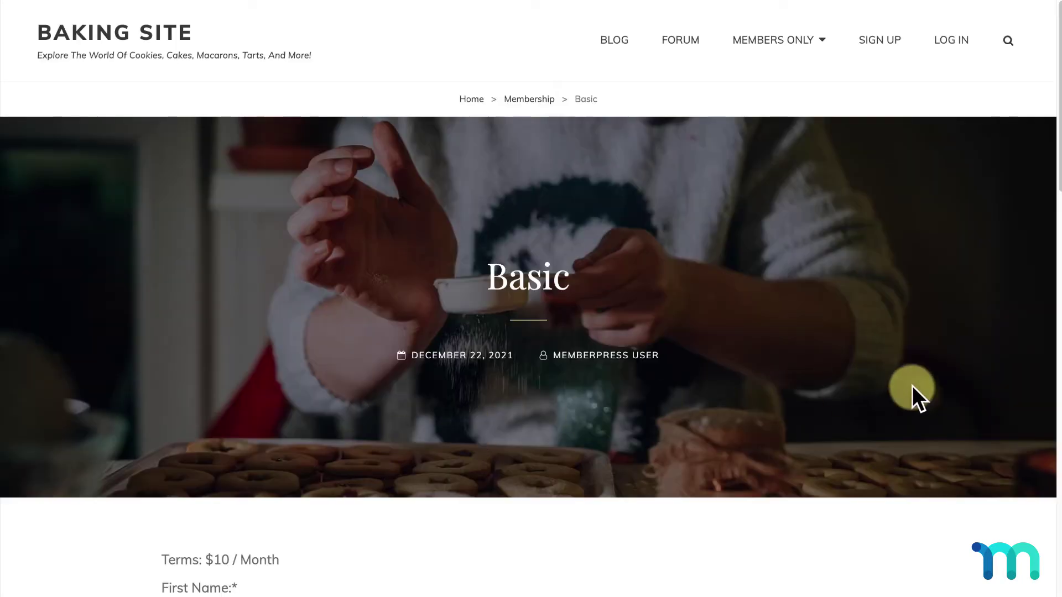
Step: Fill in the member's first name, last name and username on the Basic form
{"action": "scroll", "coordinate": [913, 389], "scroll_direction": "down", "scroll_amount": 7}
{"action": "scroll", "coordinate": [912, 389], "scroll_direction": "down", "scroll_amount": 5}
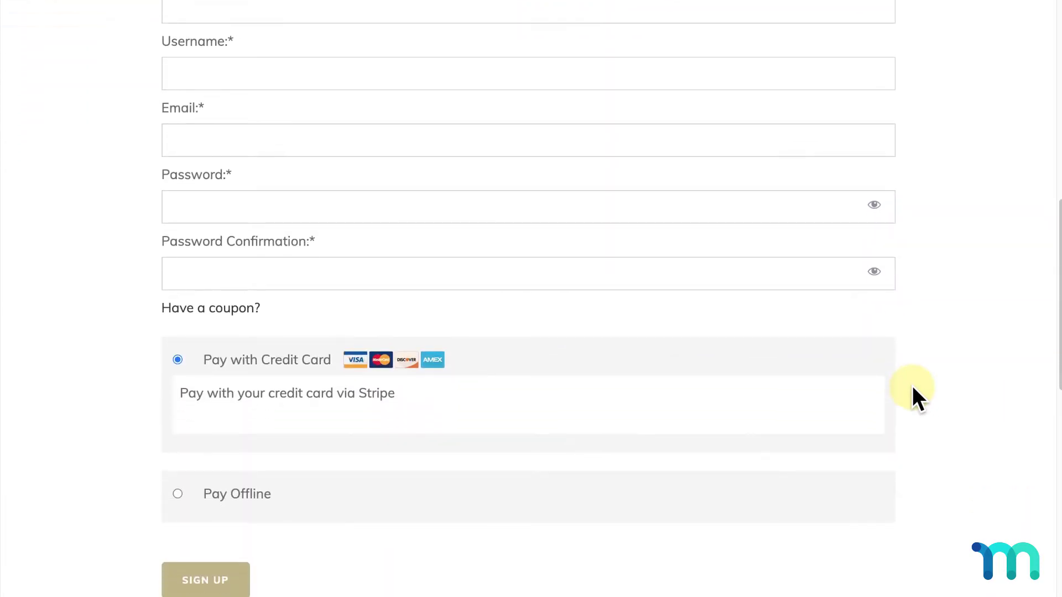
{"action": "scroll", "coordinate": [913, 389], "scroll_direction": "up", "scroll_amount": 4}
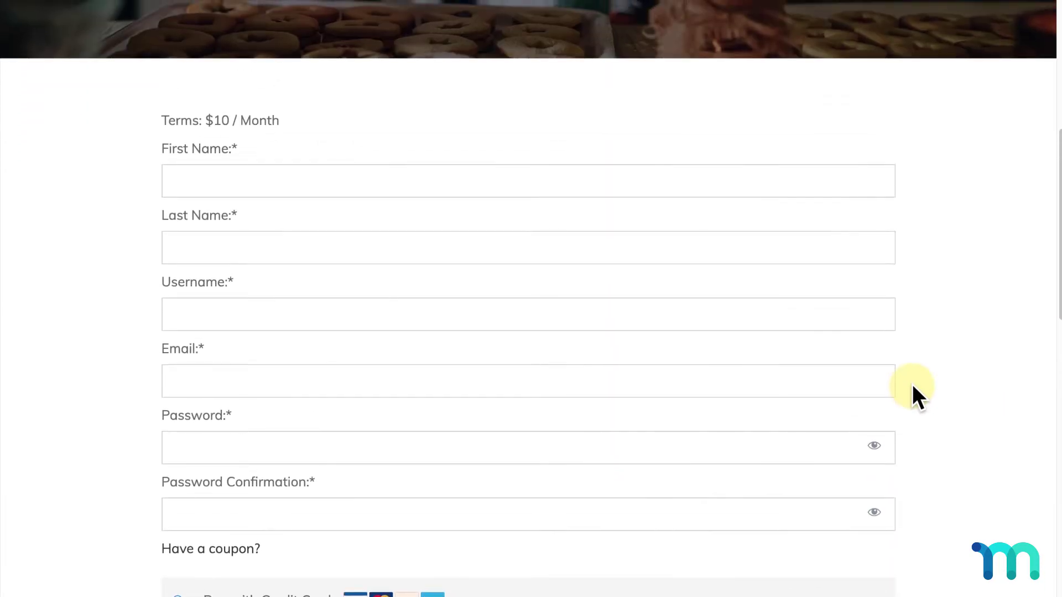
{"action": "left_click", "coordinate": [809, 186]}
{"action": "type", "text": "Jane"}
{"action": "key", "text": "Tab"}
{"action": "type", "text": "Doe"}
{"action": "key", "text": "Tab"}
{"action": "type", "text": "janedoe_"}
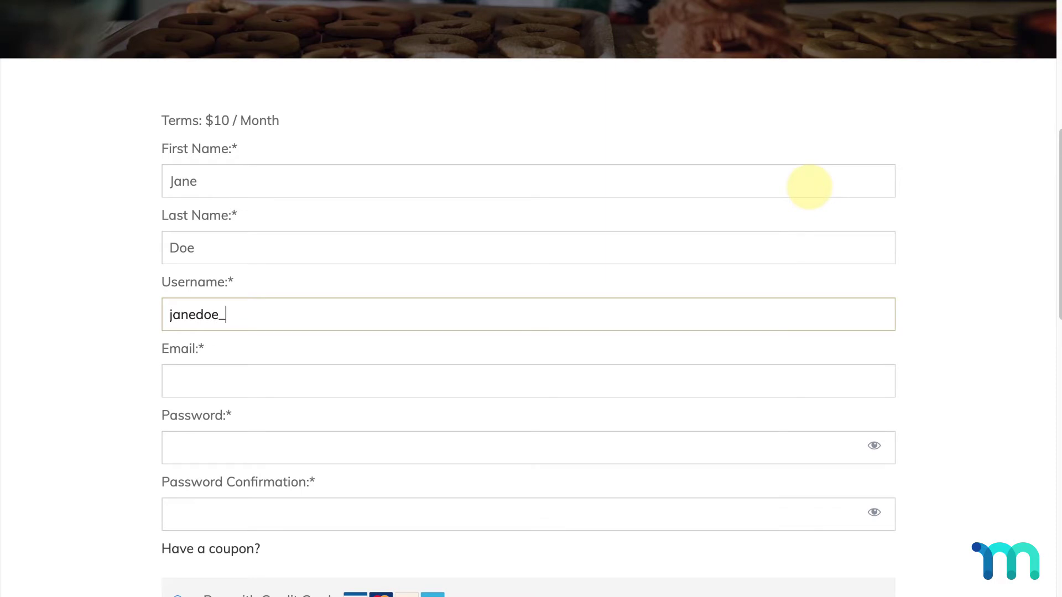
{"action": "type", "text": "34"}
Step: Fill in the e-mail address and the matching password and confirmation
{"action": "key", "text": "Tab"}
{"action": "type", "text": "janedoe"}
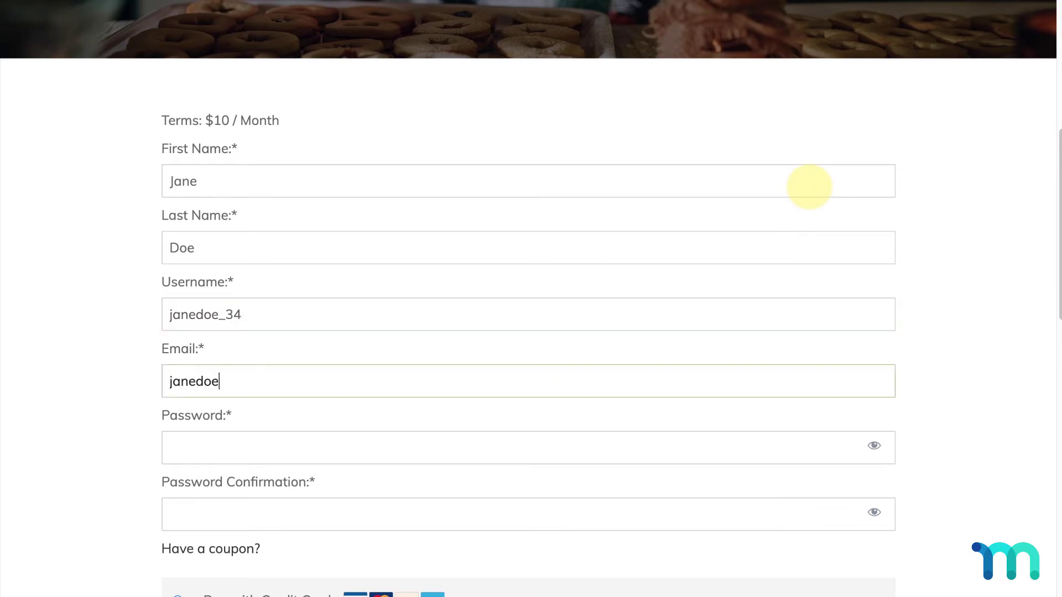
{"action": "type", "text": "_34@test.com"}
{"action": "key", "text": "Tab"}
{"action": "type", "text": "test123"}
{"action": "key", "text": "Tab"}
{"action": "type", "text": "test123"}
{"action": "scroll", "coordinate": [809, 187], "scroll_direction": "down", "scroll_amount": 5}
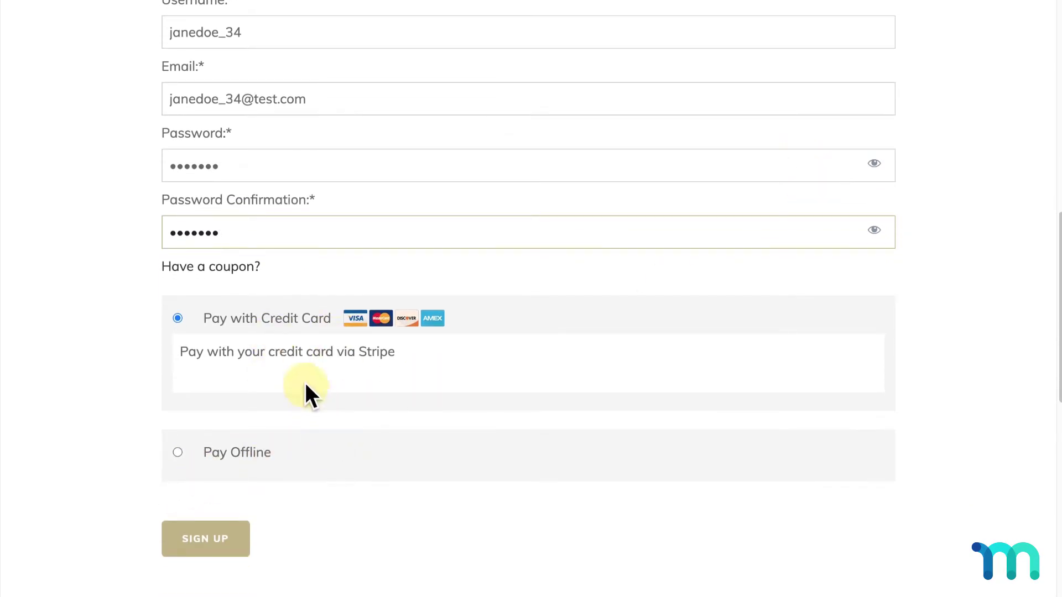
Step: Submit the Basic registration to reach the separate payment page
{"action": "left_click", "coordinate": [228, 536]}
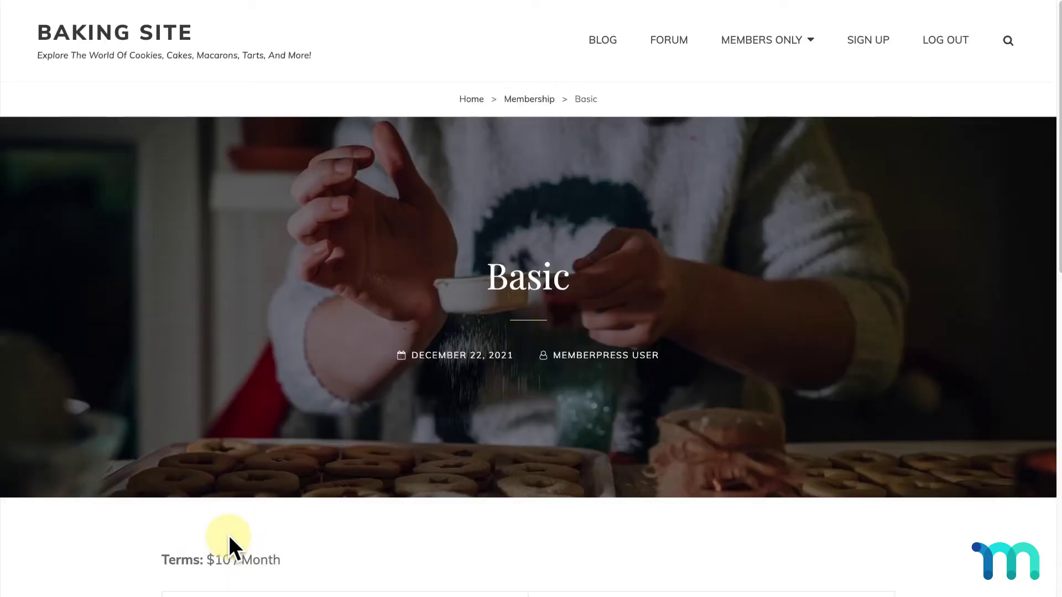
{"action": "scroll", "coordinate": [485, 472], "scroll_direction": "down", "scroll_amount": 1}
{"action": "scroll", "coordinate": [485, 472], "scroll_direction": "down", "scroll_amount": 5}
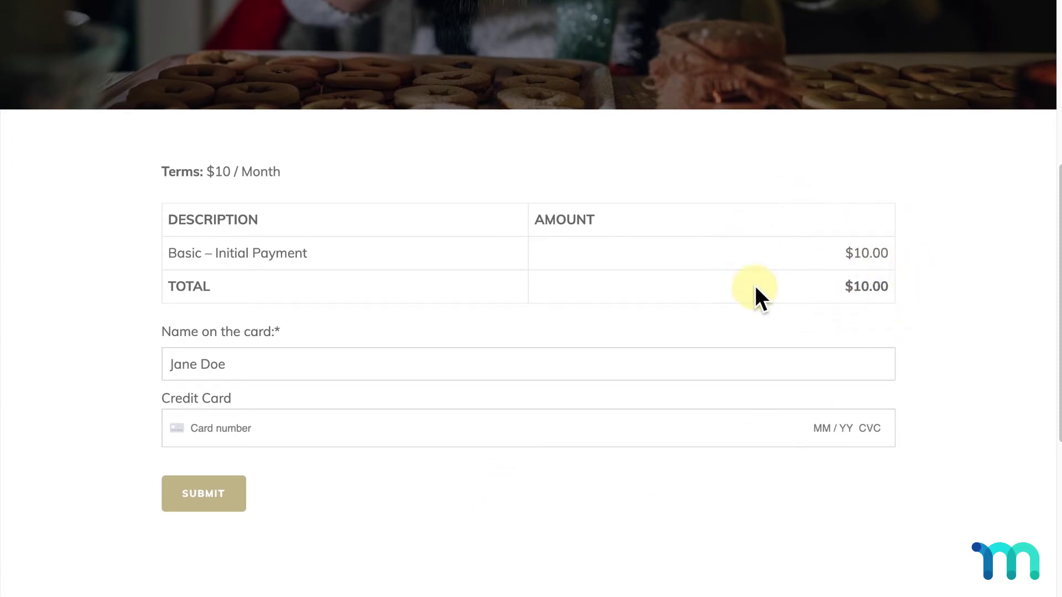
Step: Pay the $10.00 Basic charge with test card details, expiry 11 / 23, CVC and ZIP
{"action": "left_click", "coordinate": [539, 425]}
{"action": "type", "text": "4242 4242 4242 4242 "}
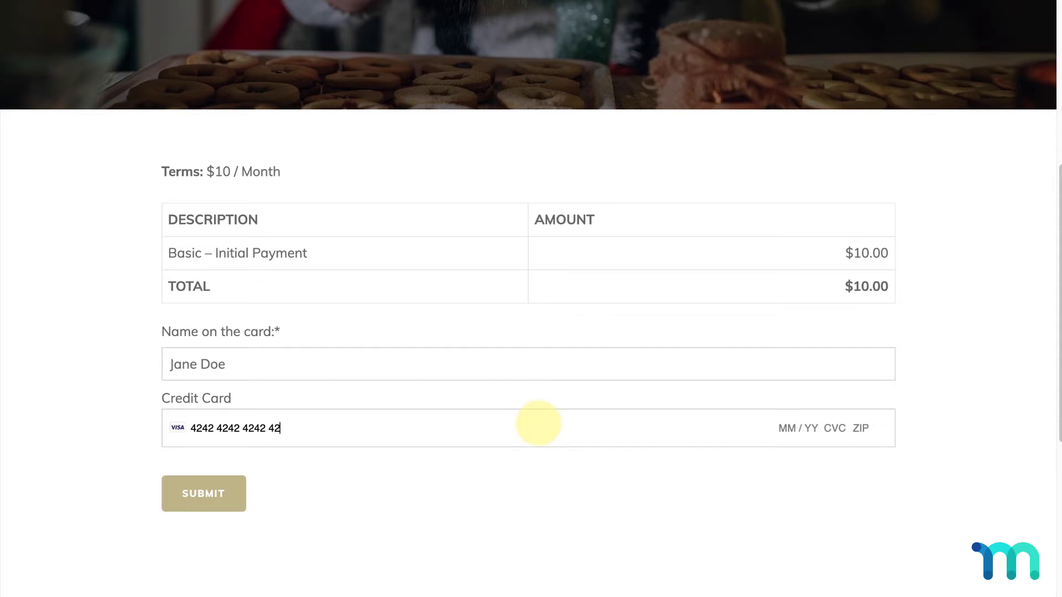
{"action": "type", "text": "11 / 23 111 90210"}
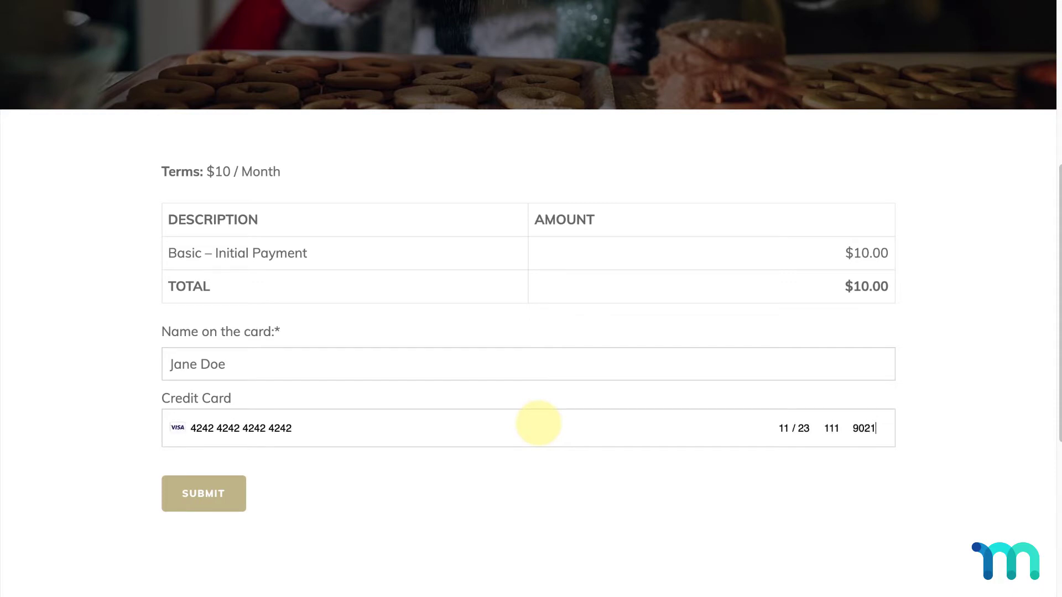
{"action": "left_click", "coordinate": [241, 499]}
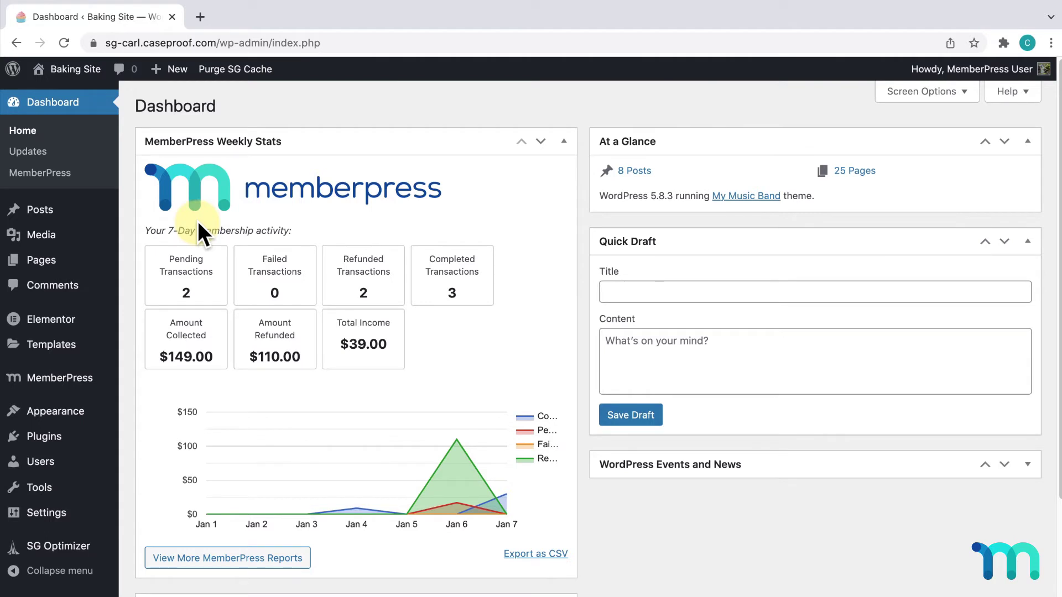
Step: Go to the Account tab of the MemberPress settings
{"action": "mouse_move", "coordinate": [29, 381]}
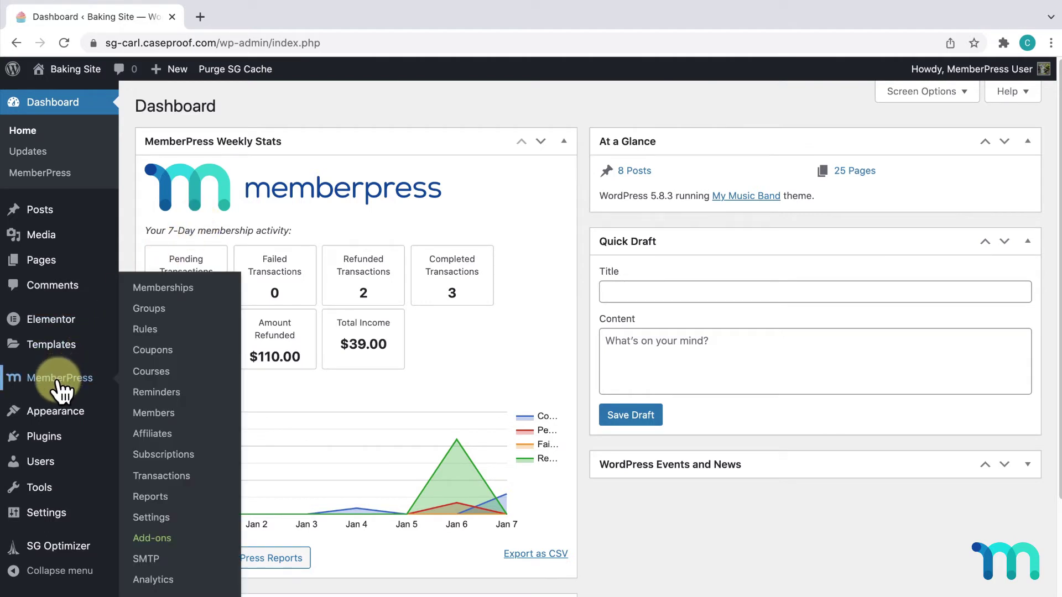
{"action": "left_click", "coordinate": [168, 517]}
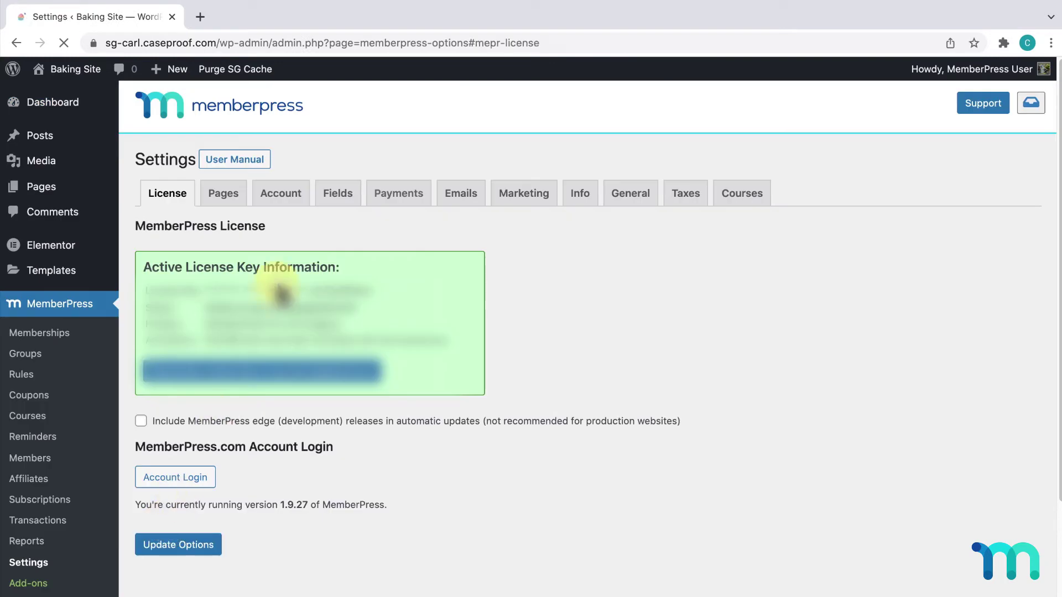
{"action": "left_click", "coordinate": [281, 193]}
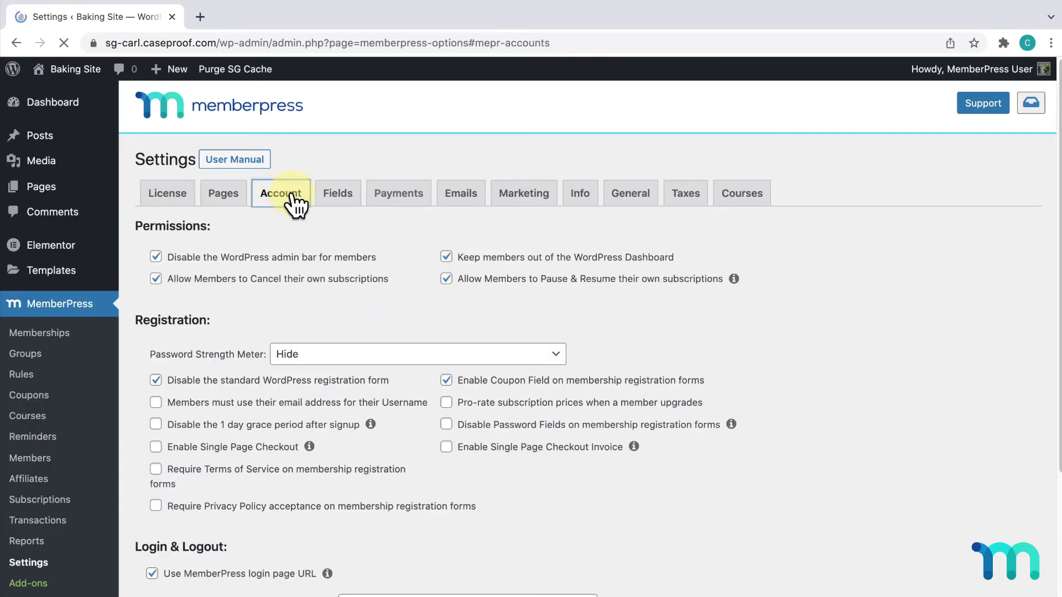
{"action": "scroll", "coordinate": [640, 332], "scroll_direction": "down", "scroll_amount": 3}
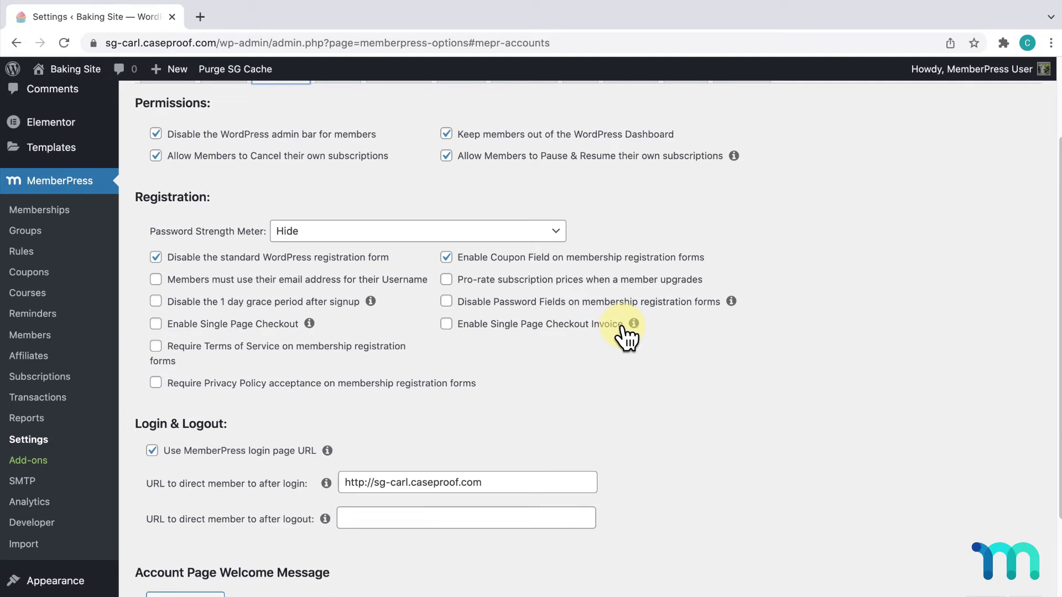
Step: Enable Single Page Checkout, dismissing its tip, and save with Update Options
{"action": "left_click", "coordinate": [309, 324]}
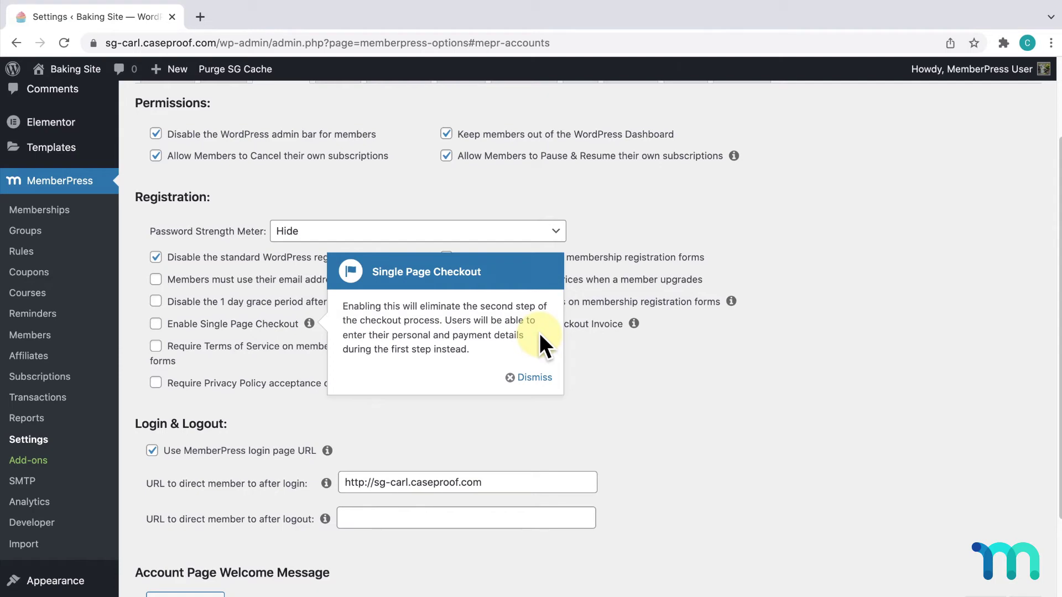
{"action": "left_click", "coordinate": [535, 378]}
{"action": "left_click", "coordinate": [156, 324]}
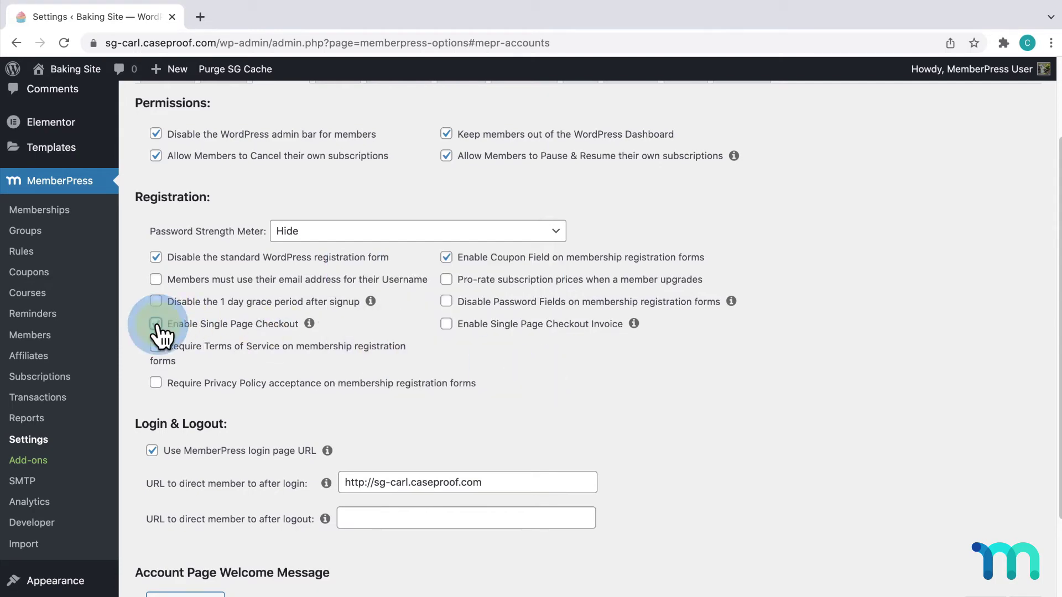
{"action": "scroll", "coordinate": [134, 339], "scroll_direction": "down", "scroll_amount": 5}
{"action": "left_click", "coordinate": [195, 553]}
{"action": "left_click", "coordinate": [201, 558]}
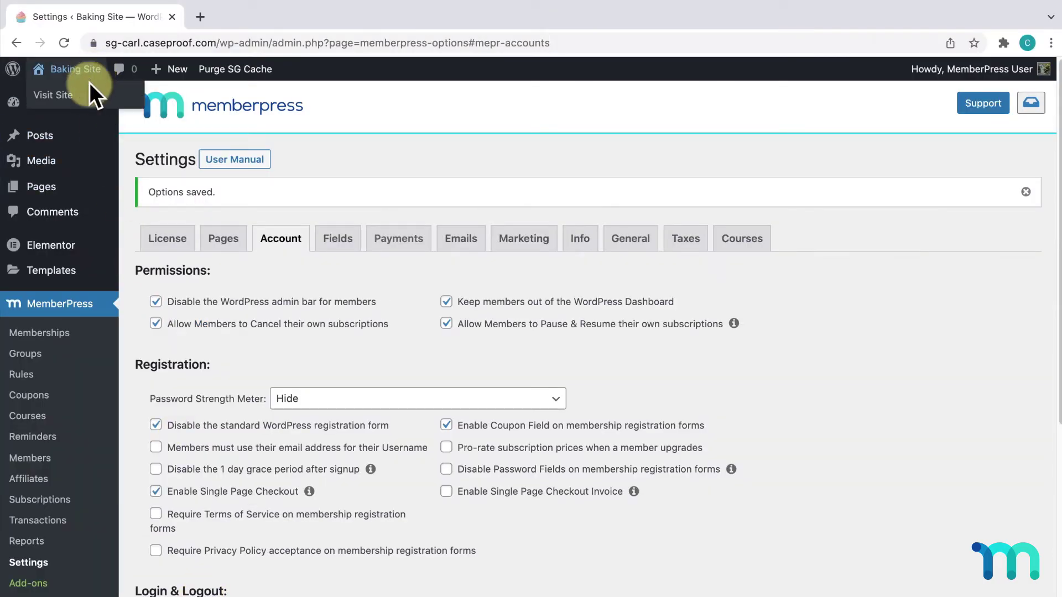
Step: Open the public Baking Site in an incognito window and go to the plans page
{"action": "right_click", "coordinate": [91, 93]}
{"action": "left_click", "coordinate": [212, 128]}
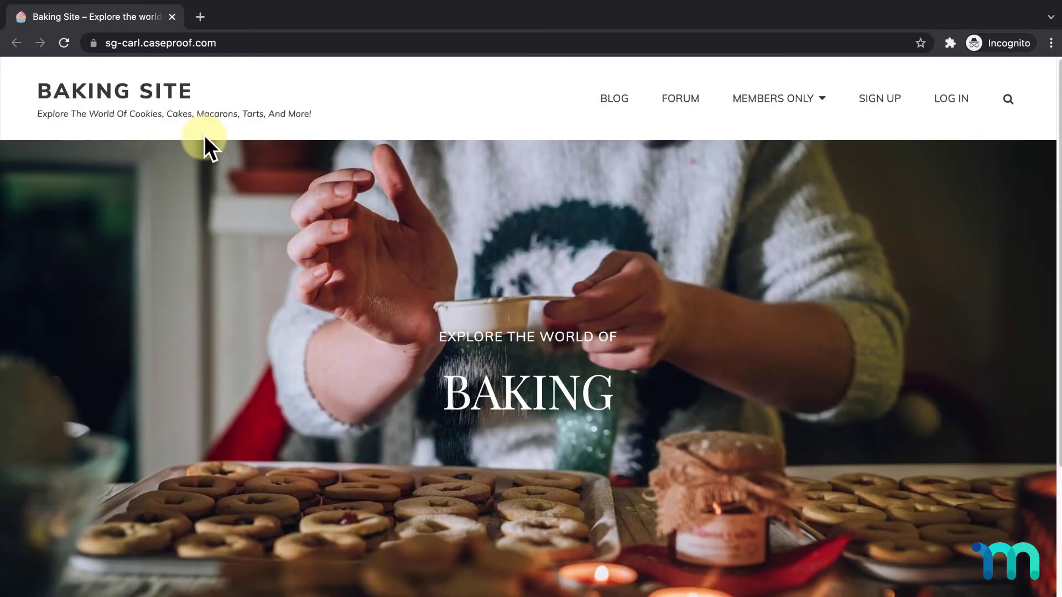
{"action": "left_click", "coordinate": [882, 106]}
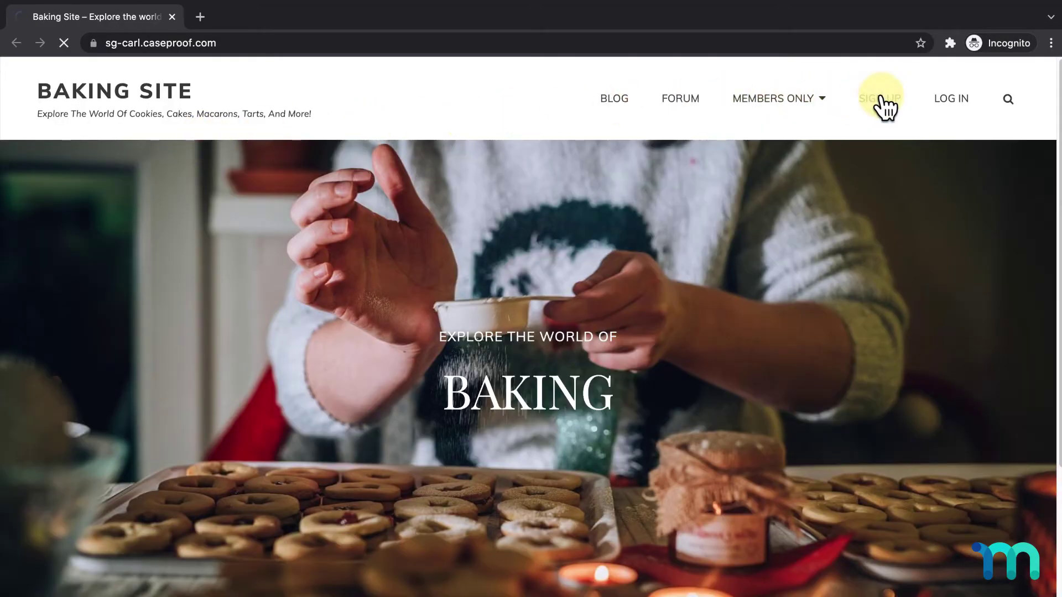
Step: Start the Basic signup and review the form's account and card payment fields
{"action": "scroll", "coordinate": [582, 290], "scroll_direction": "down", "scroll_amount": 9}
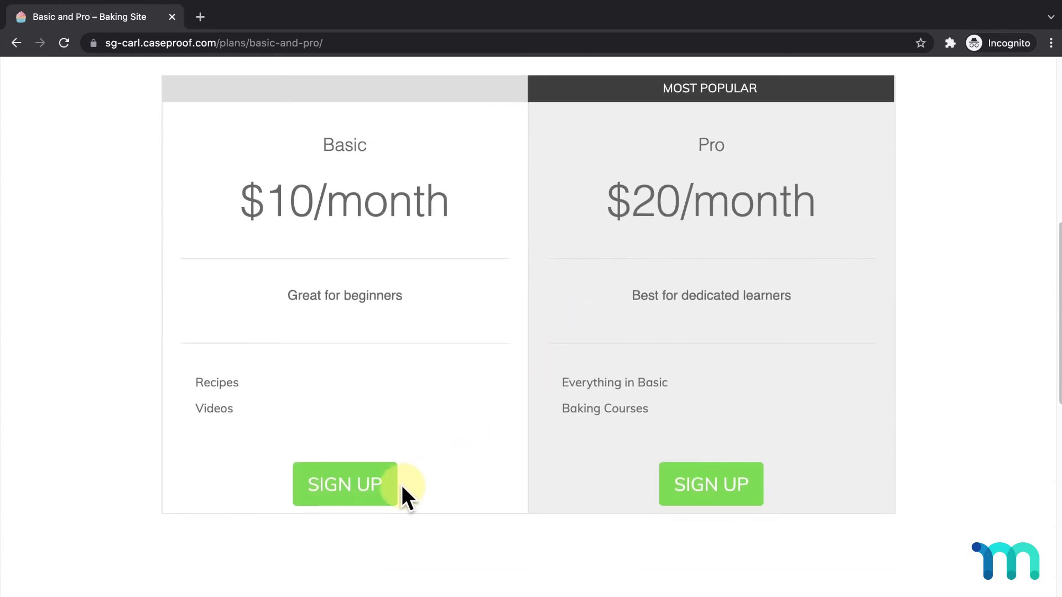
{"action": "left_click", "coordinate": [382, 489]}
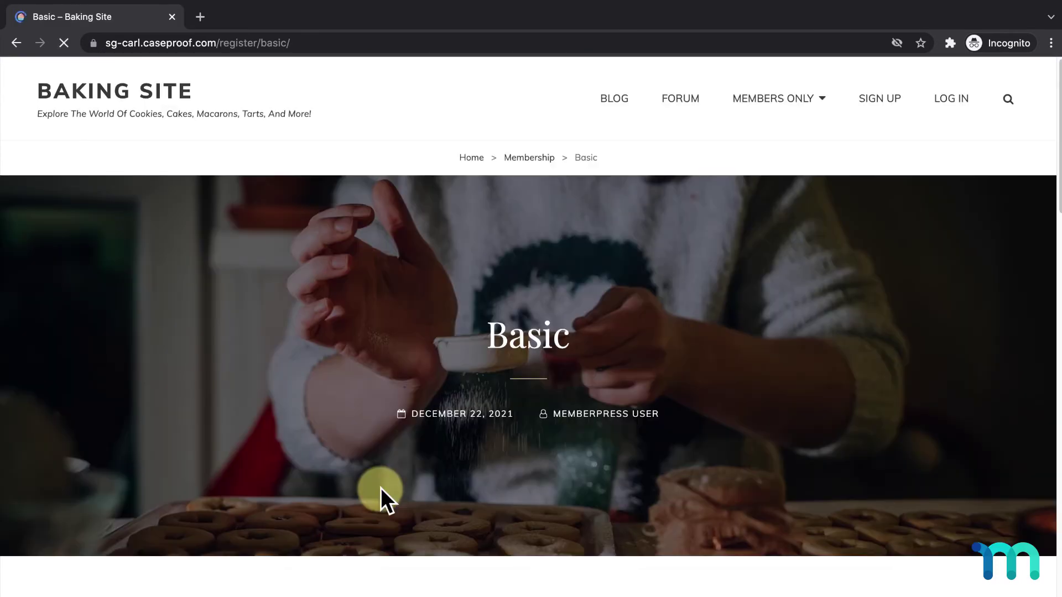
{"action": "scroll", "coordinate": [880, 449], "scroll_direction": "down", "scroll_amount": 10}
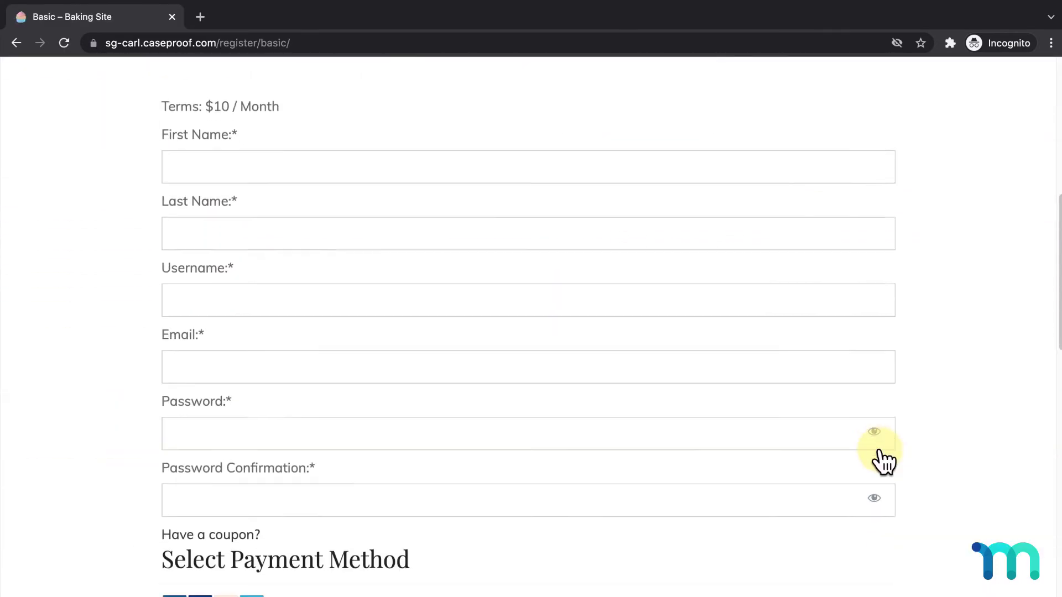
{"action": "scroll", "coordinate": [880, 449], "scroll_direction": "down", "scroll_amount": 4}
{"action": "scroll", "coordinate": [883, 458], "scroll_direction": "up", "scroll_amount": 4}
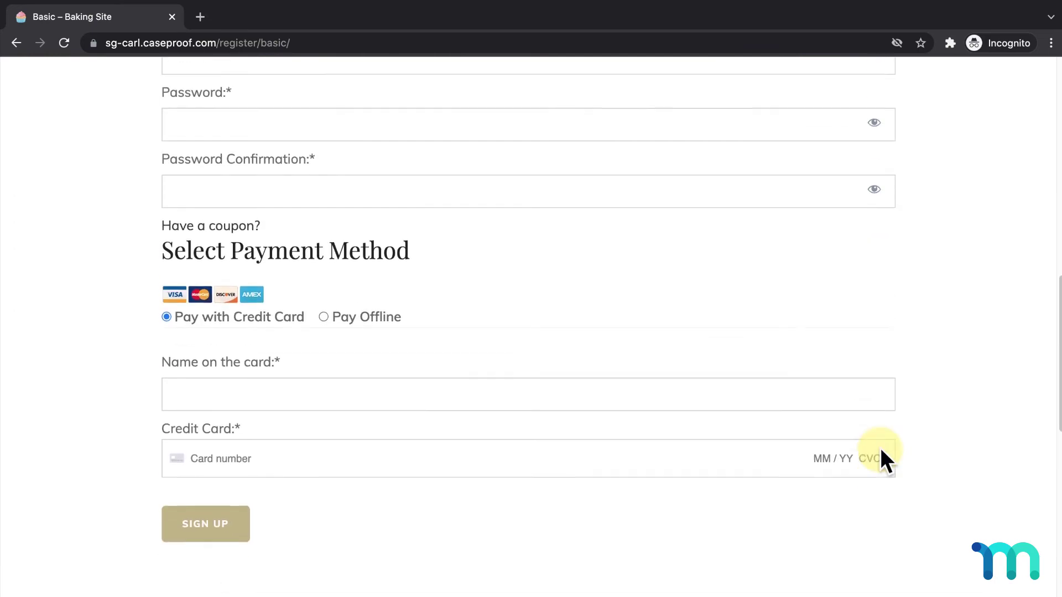
{"action": "scroll", "coordinate": [880, 449], "scroll_direction": "up", "scroll_amount": 3}
{"action": "scroll", "coordinate": [881, 451], "scroll_direction": "down", "scroll_amount": 4}
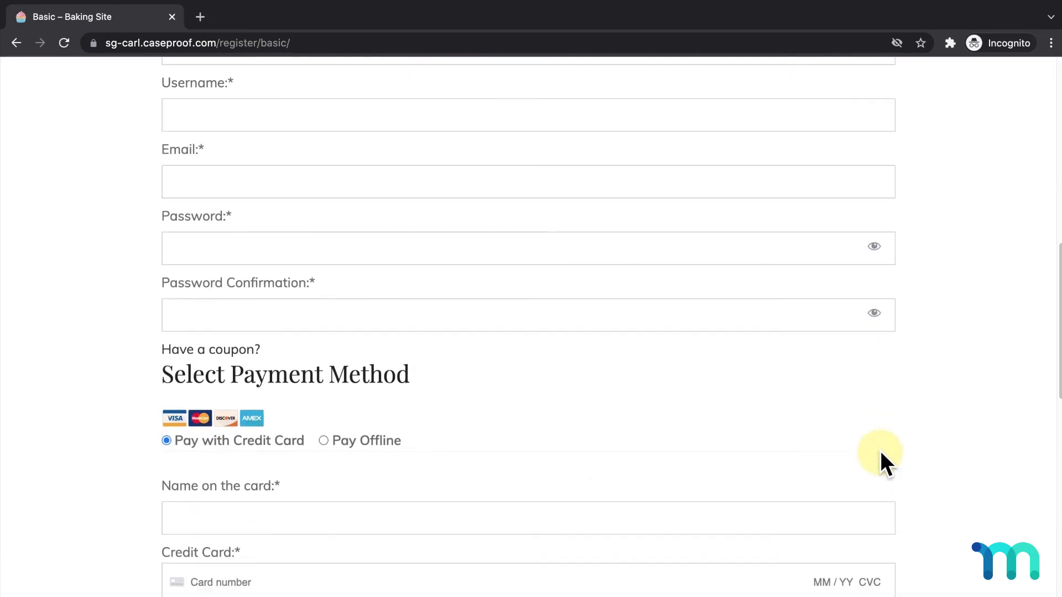
{"action": "scroll", "coordinate": [880, 451], "scroll_direction": "down", "scroll_amount": 1}
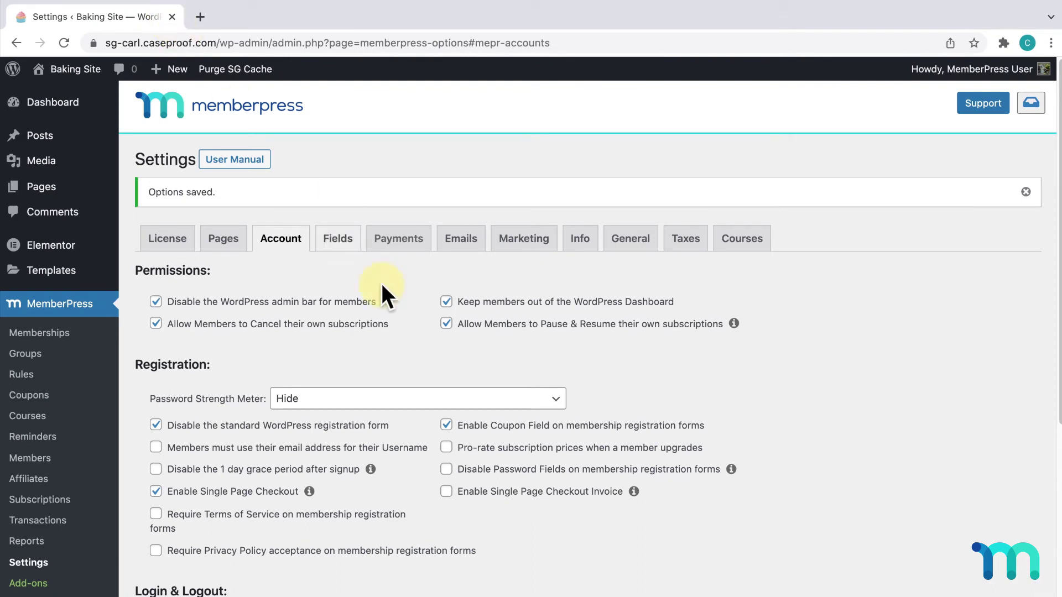
Step: Tick Enable Single Page Checkout Invoice and save the Account options
{"action": "scroll", "coordinate": [659, 406], "scroll_direction": "down", "scroll_amount": 3}
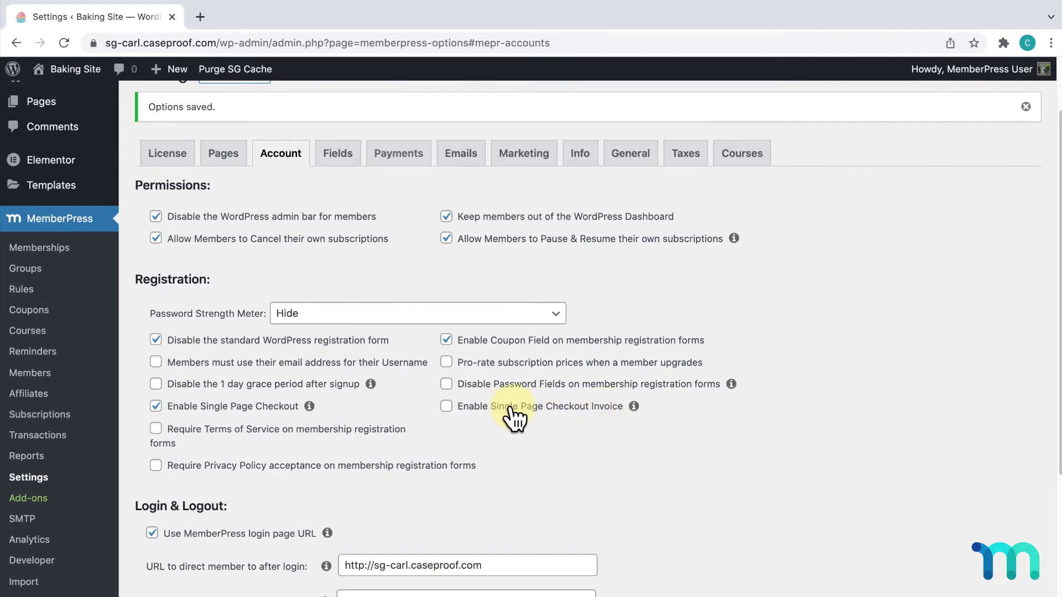
{"action": "left_click", "coordinate": [453, 406]}
{"action": "scroll", "coordinate": [668, 406], "scroll_direction": "down", "scroll_amount": 12}
{"action": "left_click", "coordinate": [151, 563]}
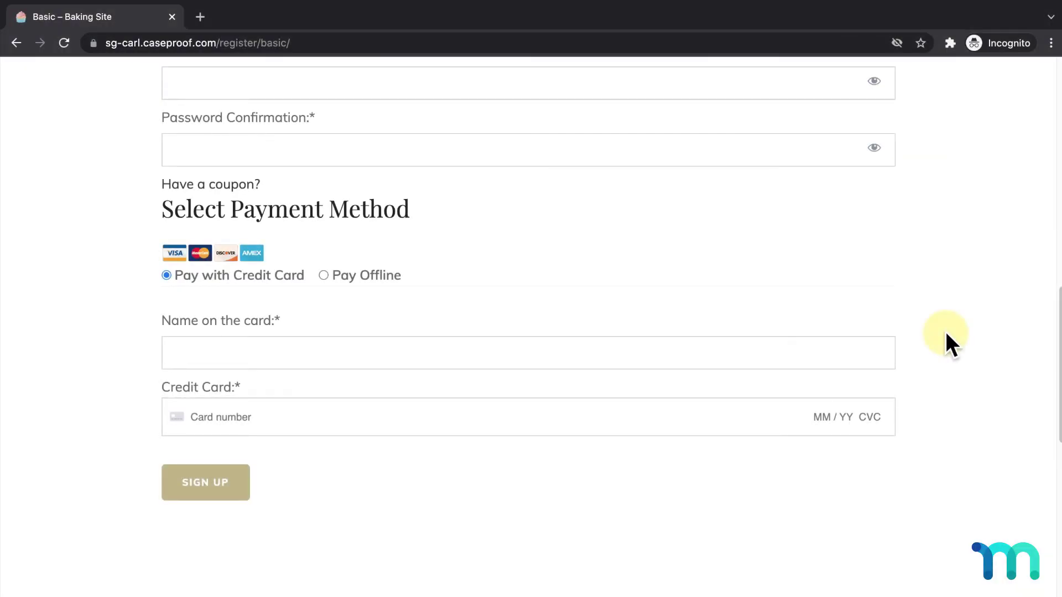
Step: Reload the Basic registration page in the incognito window to show the invoice table
{"action": "key", "text": "super+r"}
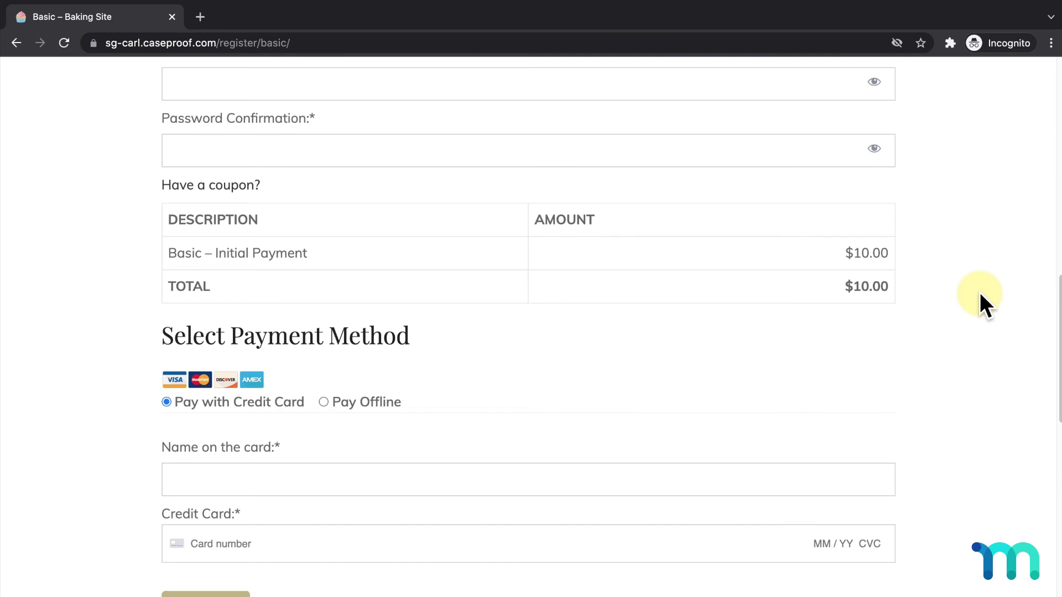
Step: Fill in the new member's first and last name, username, e-mail and password
{"action": "scroll", "coordinate": [980, 292], "scroll_direction": "up", "scroll_amount": 9}
{"action": "left_click", "coordinate": [538, 331]}
{"action": "type", "text": "John"}
{"action": "key", "text": "Tab"}
{"action": "type", "text": "Doe"}
{"action": "key", "text": "Tab"}
{"action": "type", "text": "johndoe_55"}
{"action": "key", "text": "Tab"}
{"action": "type", "text": "johndoe_55@test.com"}
{"action": "key", "text": "Tab"}
{"action": "type", "text": "pas"}
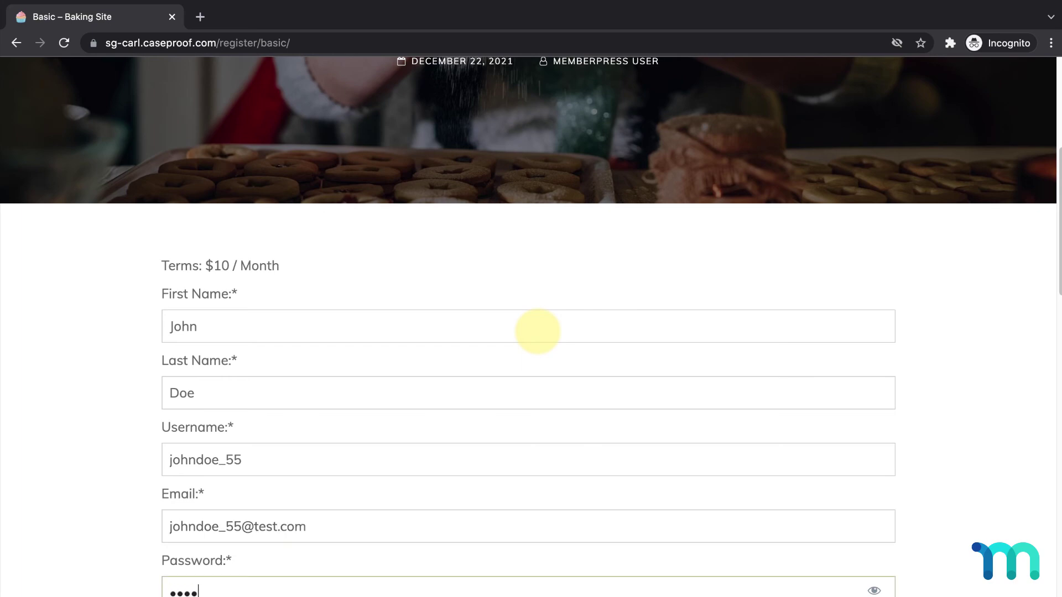
{"action": "type", "text": "swor"}
{"action": "key", "text": "Tab"}
{"action": "type", "text": "passwor"}
Step: Enter the cardholder's name and test card details, then submit the Basic signup
{"action": "scroll", "coordinate": [537, 331], "scroll_direction": "down", "scroll_amount": 10}
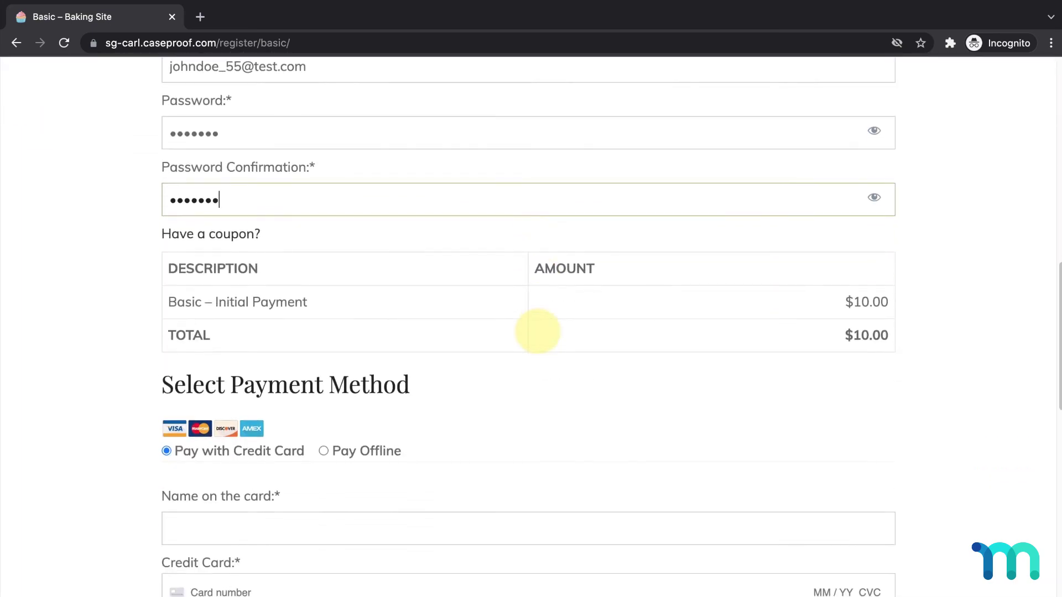
{"action": "left_click", "coordinate": [569, 416]}
{"action": "type", "text": "John Doe"}
{"action": "key", "text": "Tab"}
{"action": "type", "text": "4242 424"}
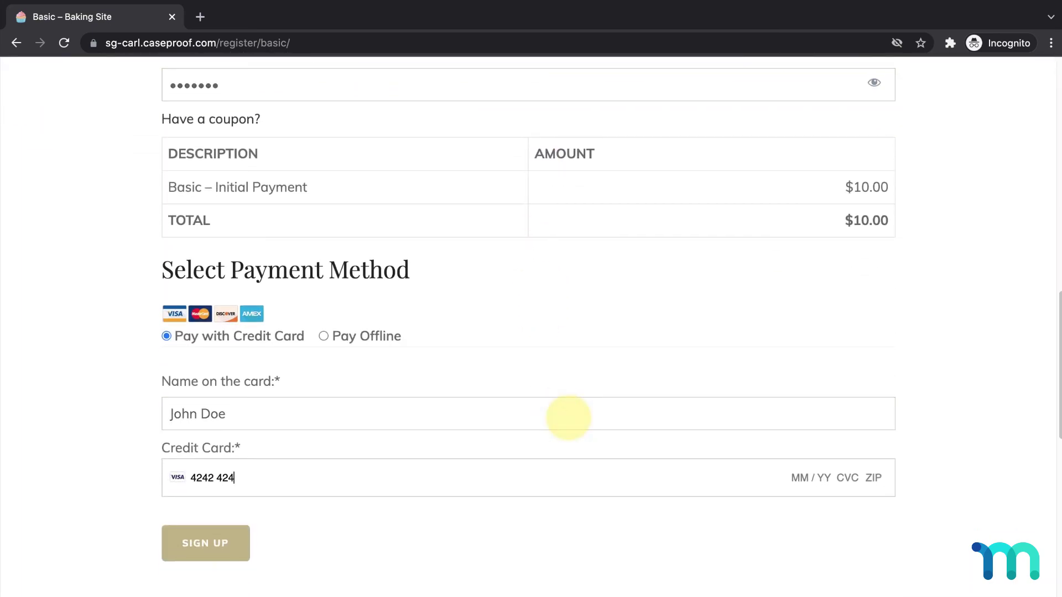
{"action": "type", "text": "2 4242 4242 11 / 23 111 90201"}
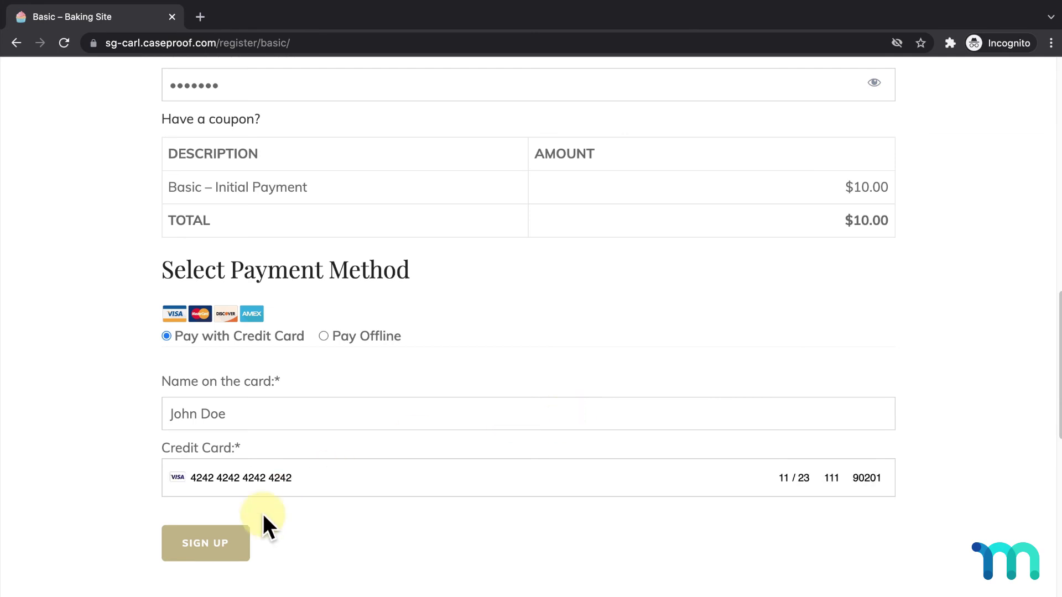
{"action": "left_click", "coordinate": [221, 539]}
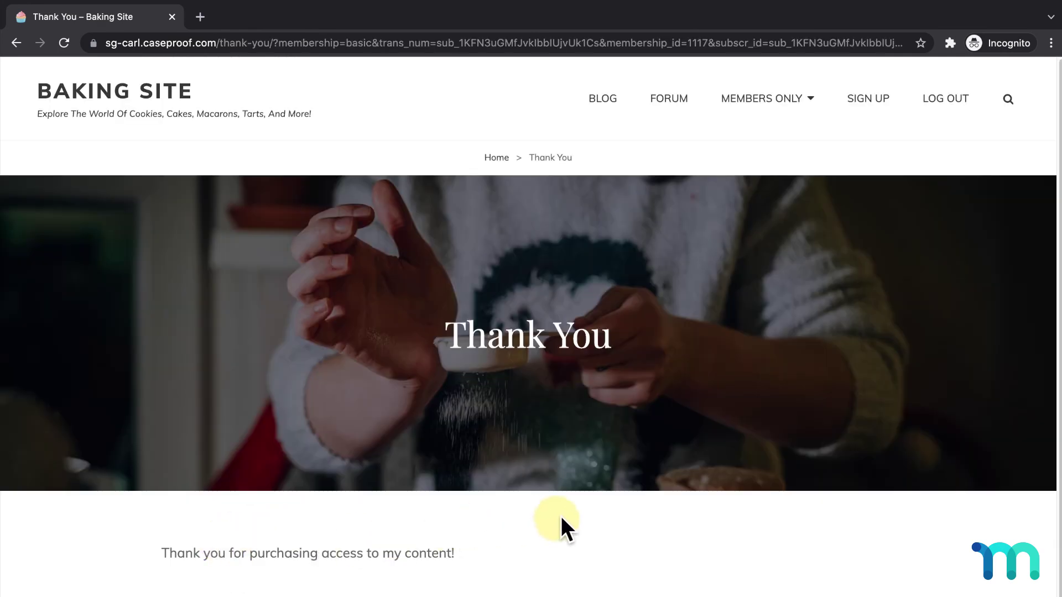